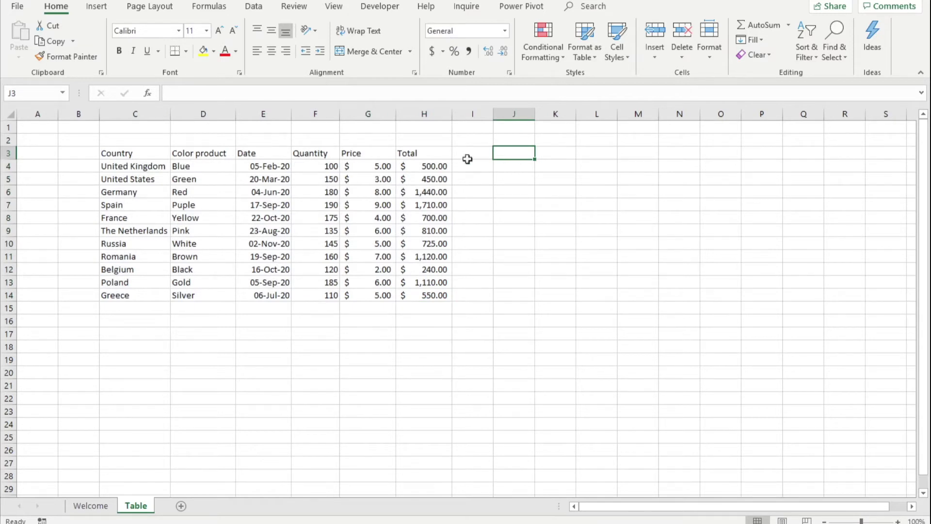
# Step: Try to create a table from the range C3:H14 with the headers option off, and undo it
pyautogui.click(99, 6)
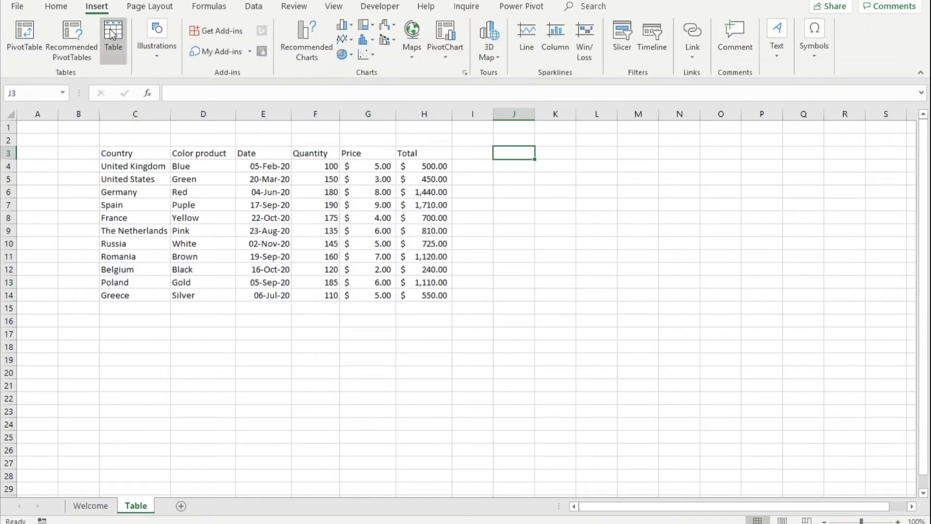
pyautogui.click(113, 34)
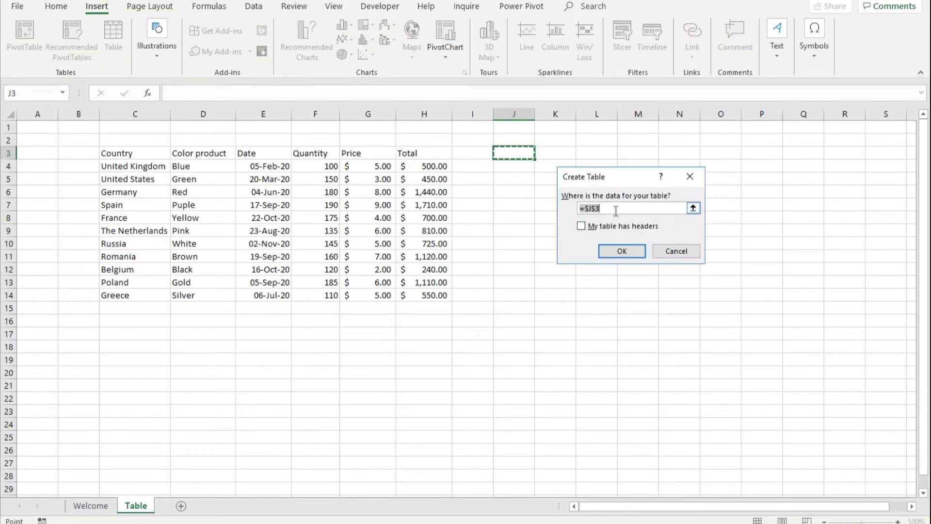
pyautogui.moveTo(115, 155); pyautogui.dragTo(418, 295)
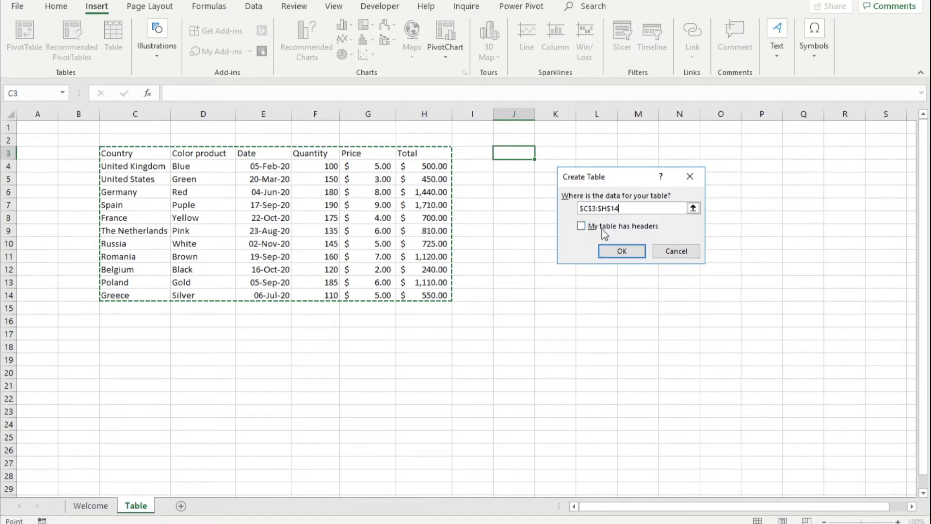
pyautogui.click(617, 252)
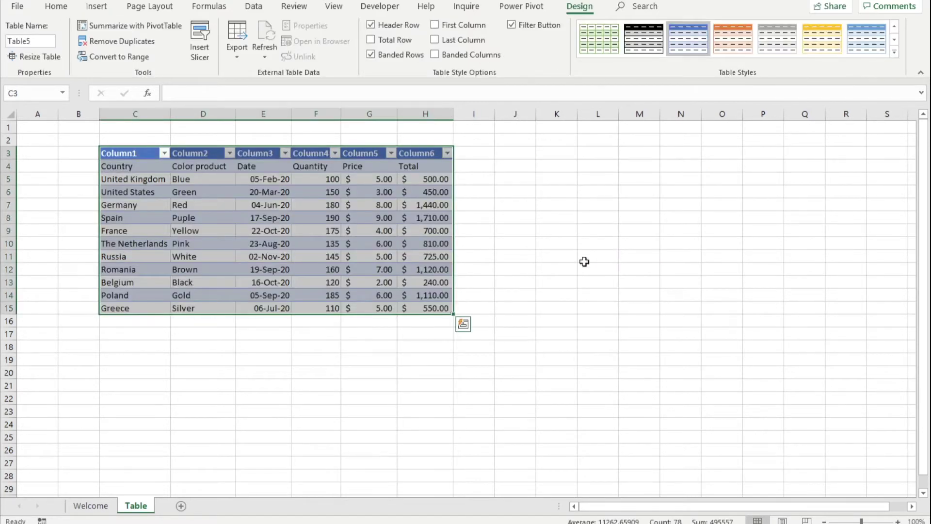
pyautogui.click(124, 154)
pyautogui.click(204, 153)
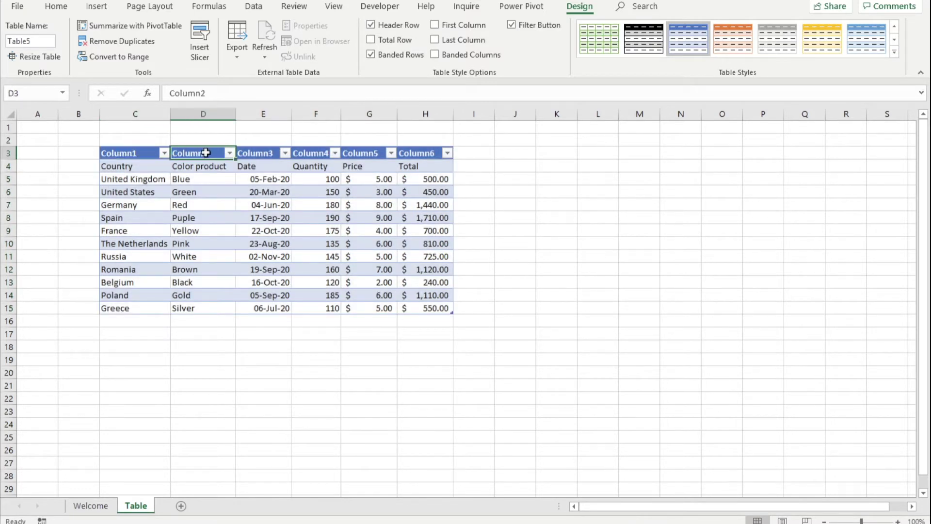
pyautogui.click(271, 153)
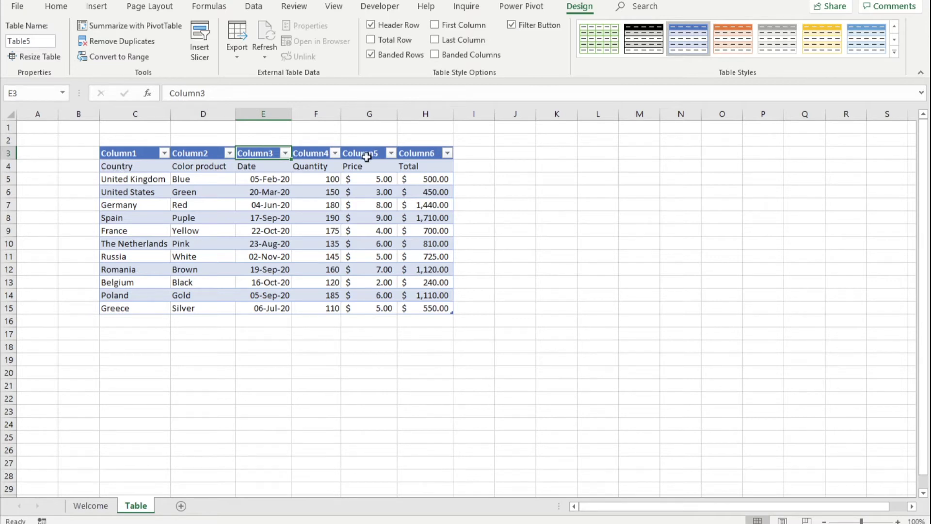
pyautogui.hotkey('ctrl', 'z')
# Step: Create a table from the range C3:H14 with the option for existing headers on
pyautogui.moveTo(133, 154); pyautogui.dragTo(417, 293)
pyautogui.click(96, 6)
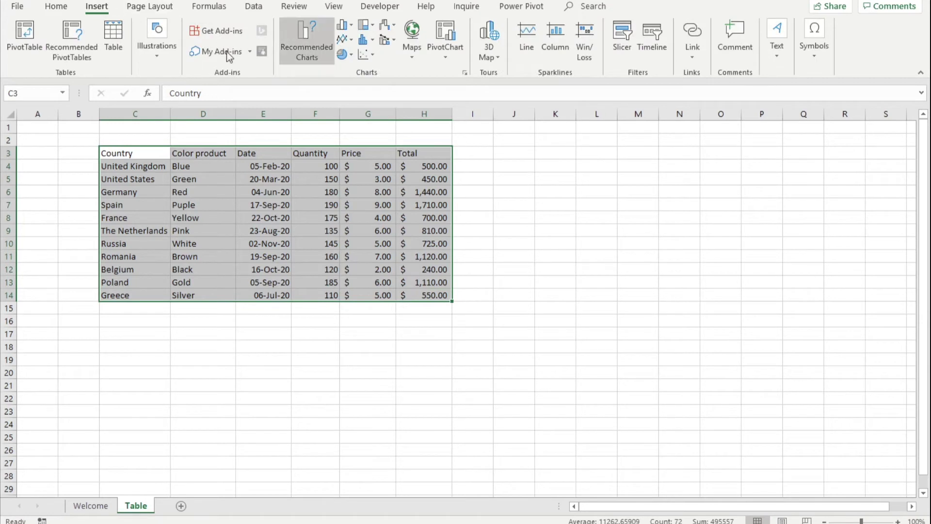
pyautogui.click(117, 48)
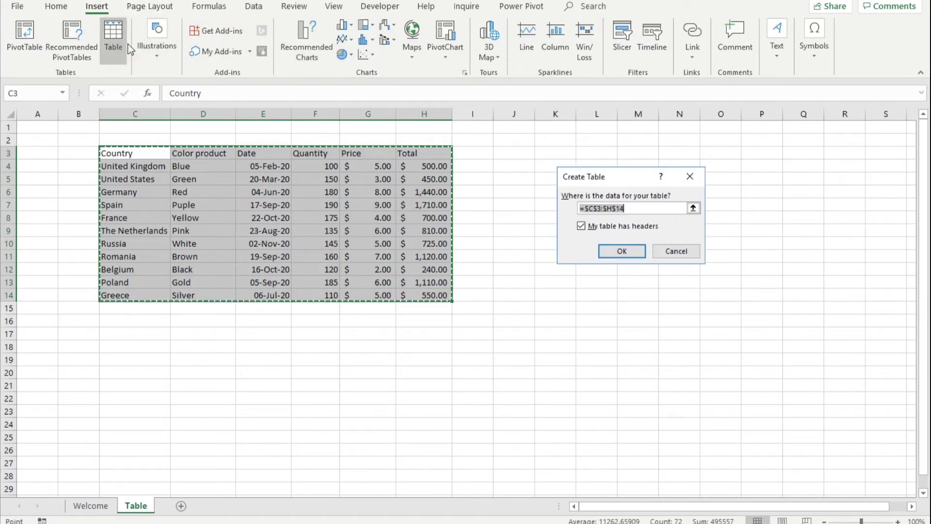
pyautogui.click(622, 251)
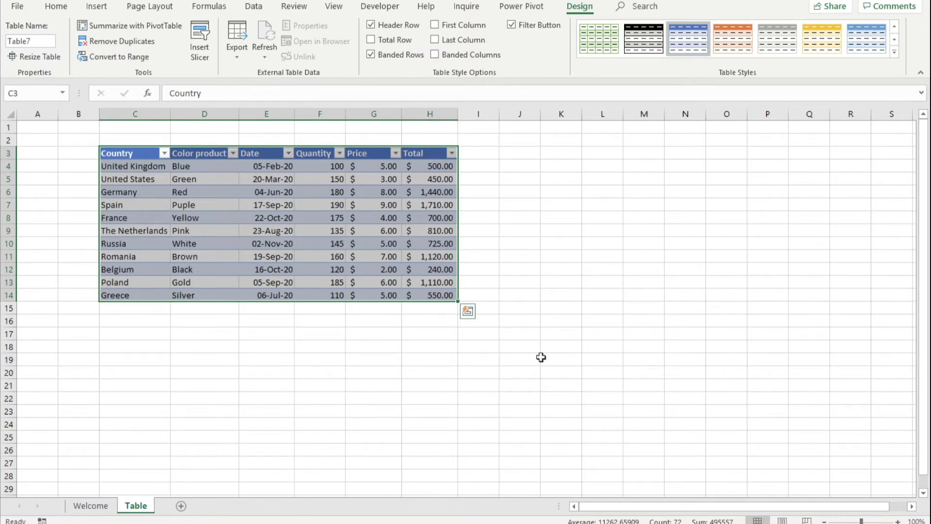
# Step: Apply the green style from the first row of Medium styles to the table and name the table Cortana
pyautogui.click(896, 53)
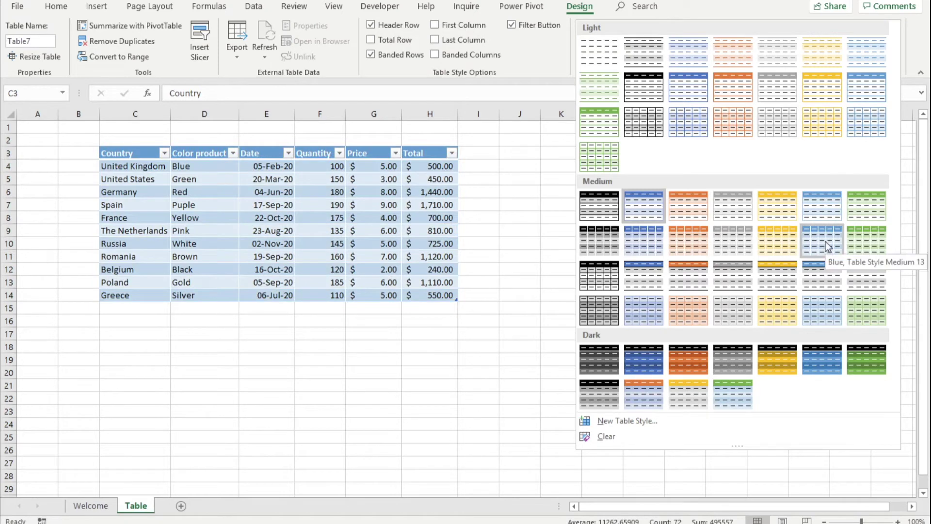
pyautogui.click(860, 214)
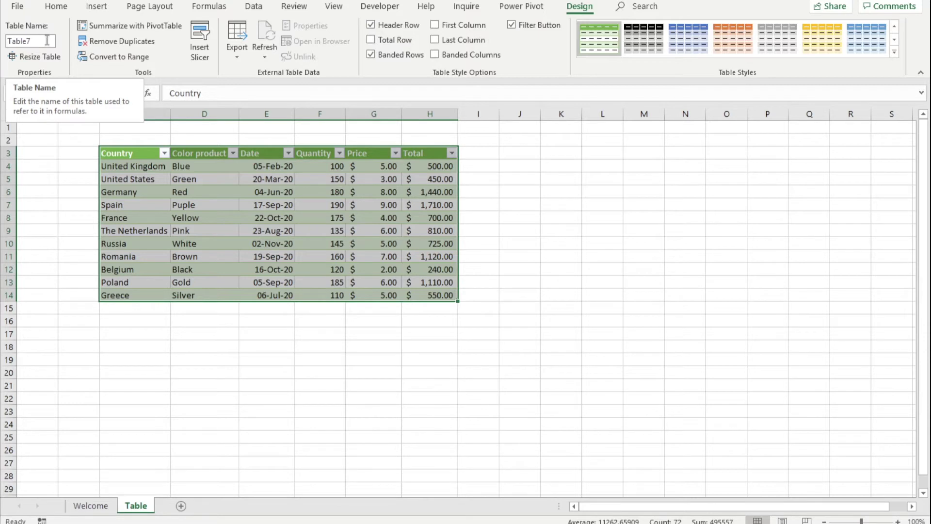
pyautogui.click(48, 39)
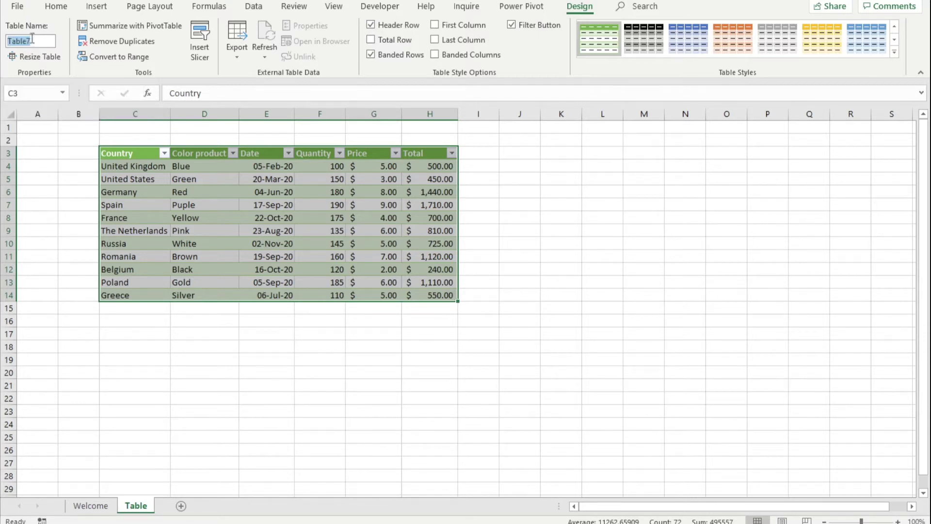
pyautogui.write('Cortana')
pyautogui.click(271, 420)
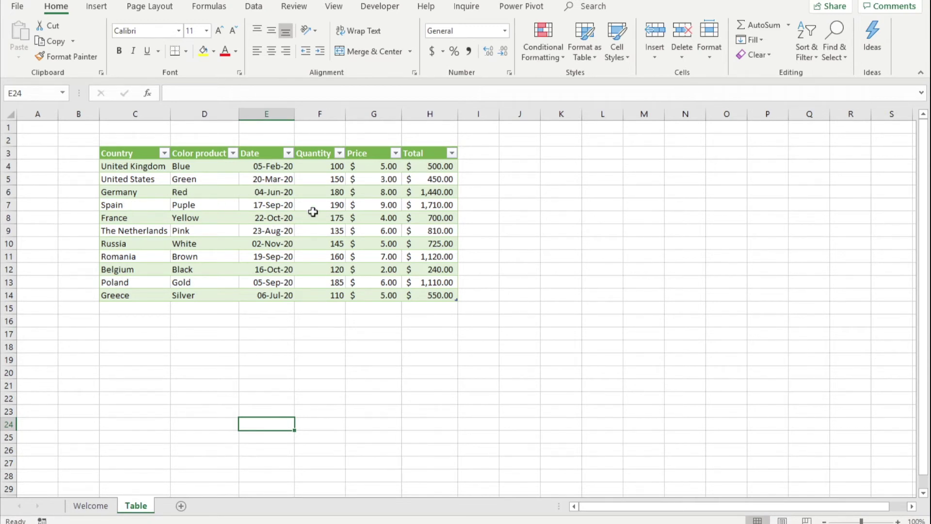
# Step: Insert Country and Color product slicers for the table and place them side by side next to it
pyautogui.click(319, 227)
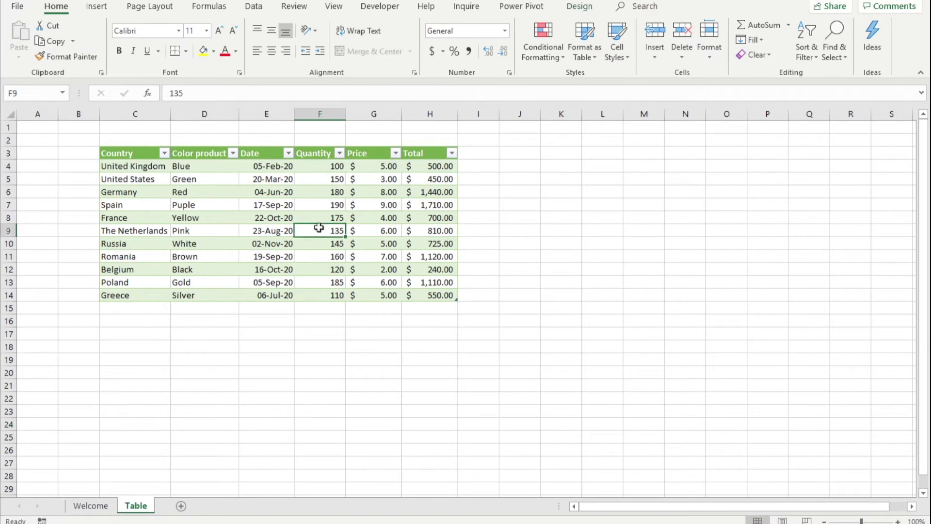
pyautogui.click(585, 11)
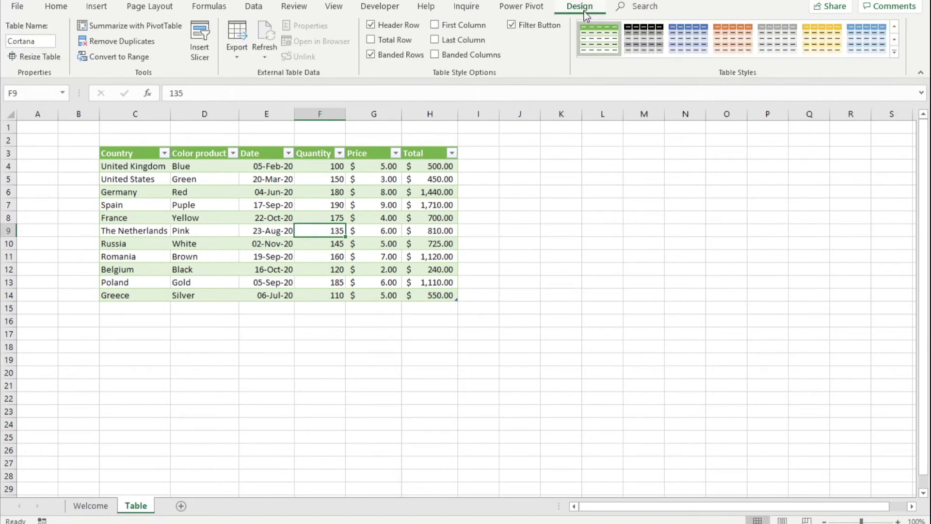
pyautogui.click(209, 57)
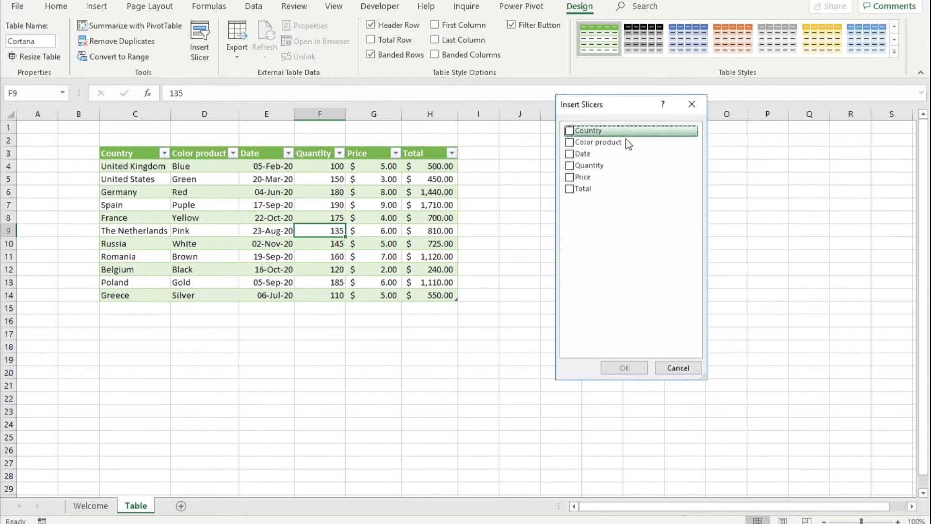
pyautogui.click(570, 131)
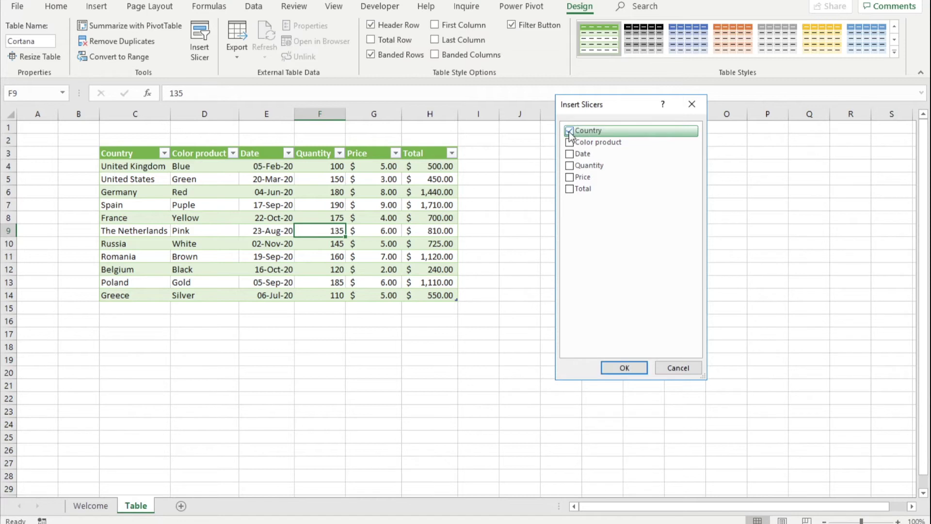
pyautogui.click(570, 143)
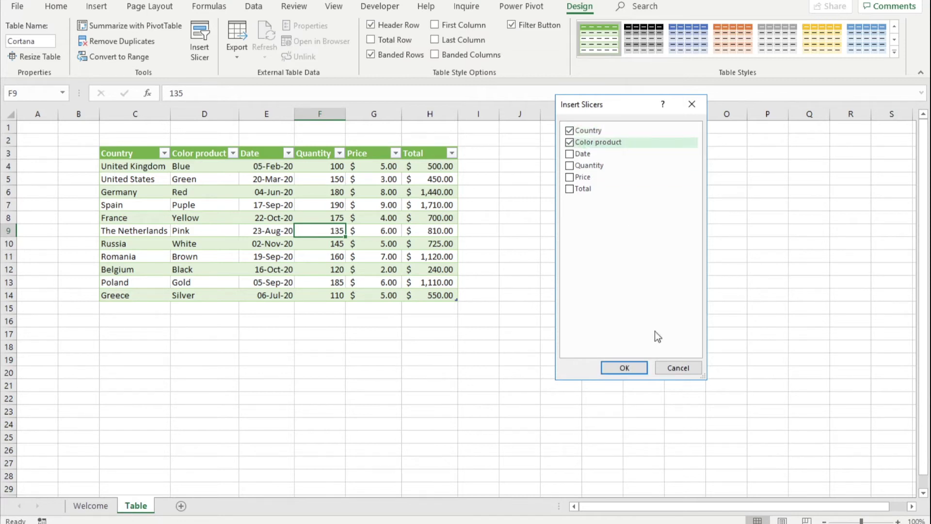
pyautogui.click(638, 371)
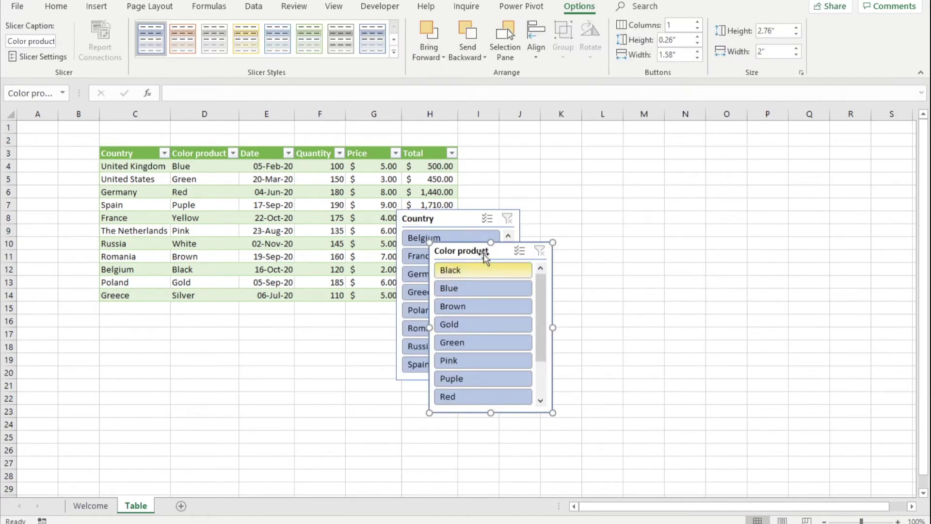
pyautogui.moveTo(491, 253); pyautogui.dragTo(706, 173)
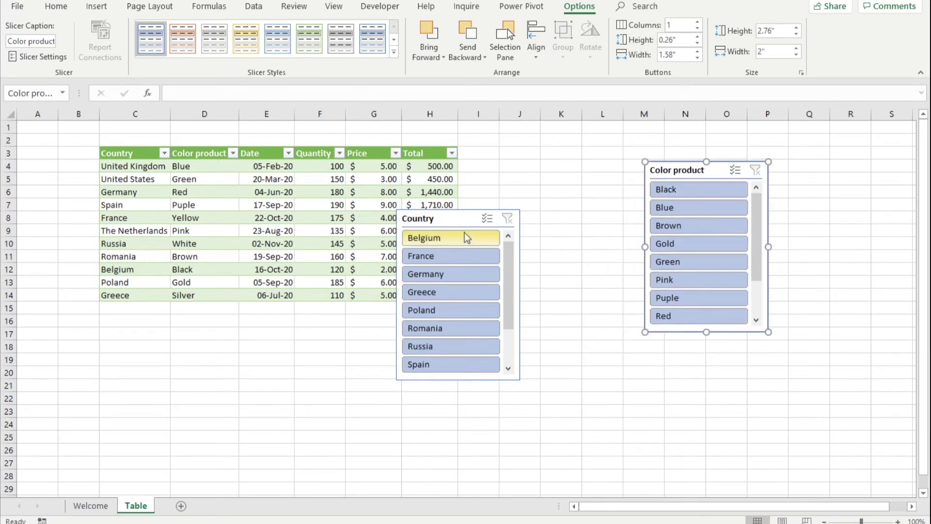
pyautogui.moveTo(458, 222); pyautogui.dragTo(542, 175)
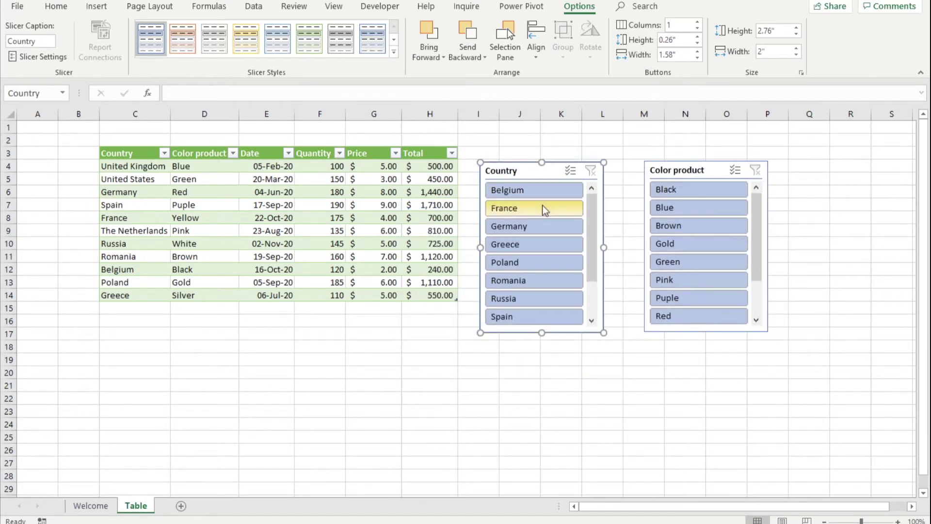
# Step: Use the Country slicer to filter the table to France and to Poland, and clear its filter
pyautogui.click(542, 209)
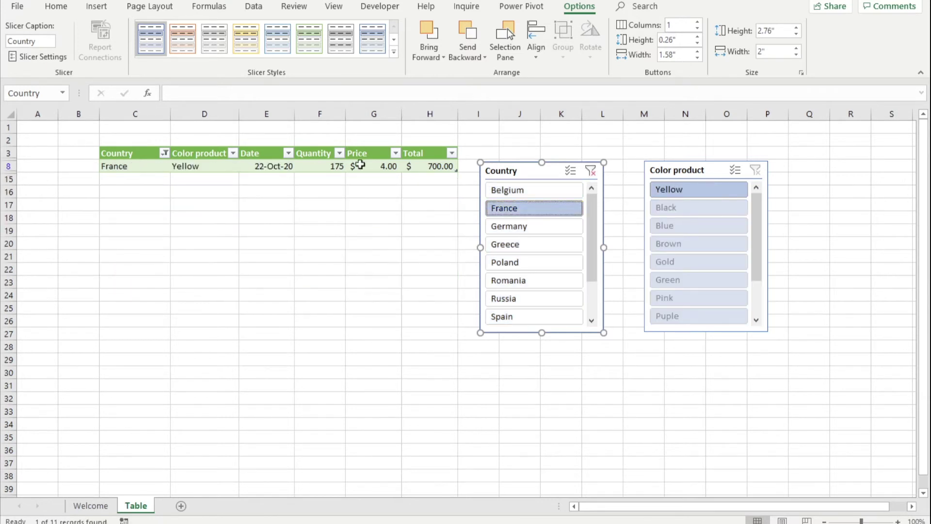
pyautogui.click(538, 262)
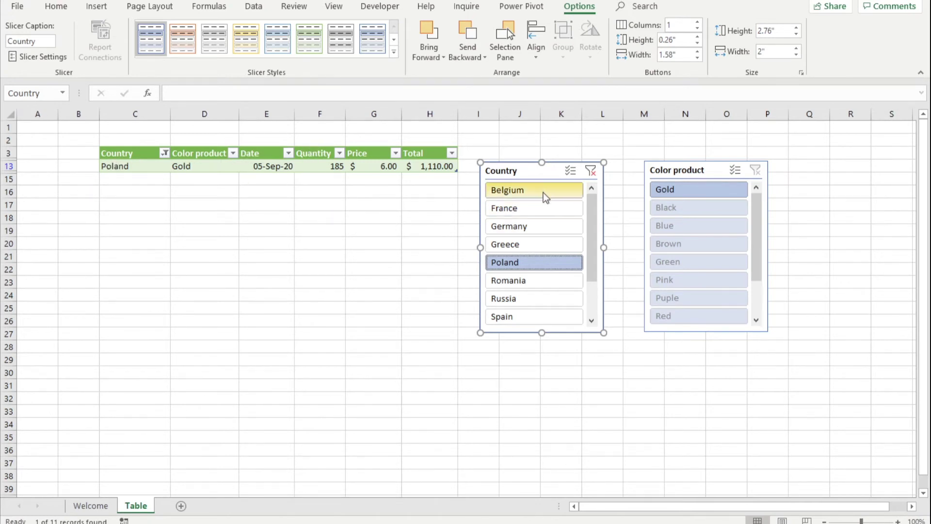
pyautogui.click(593, 172)
# Step: Use the Color product slicer to filter the table to Gold, and clear its filter
pyautogui.click(719, 242)
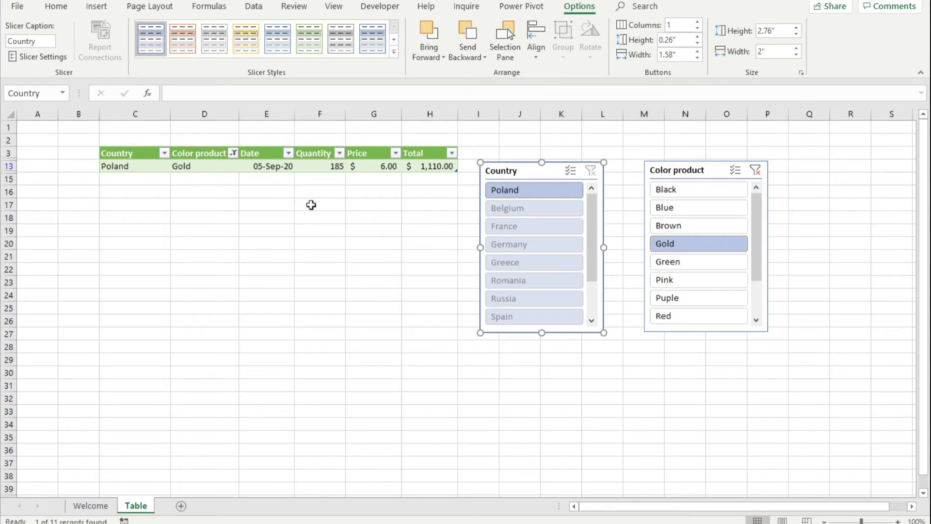
pyautogui.click(758, 173)
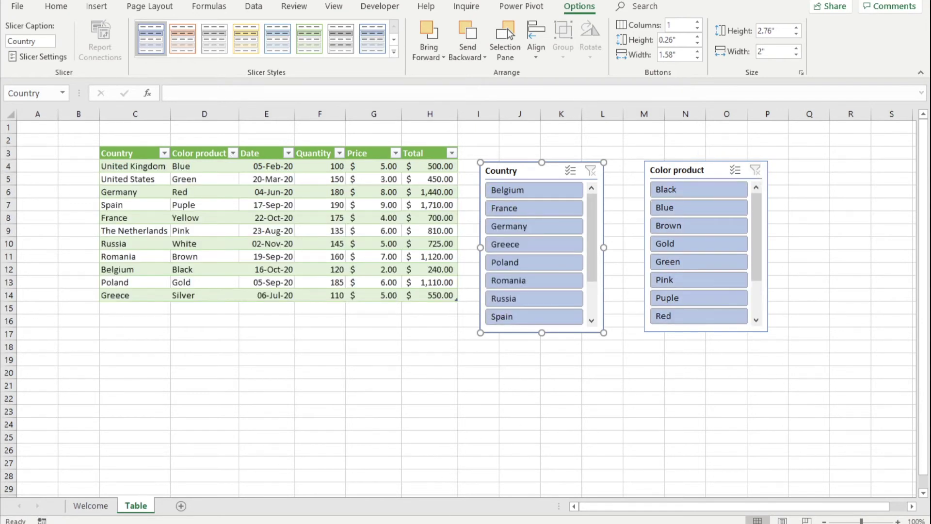
pyautogui.click(479, 450)
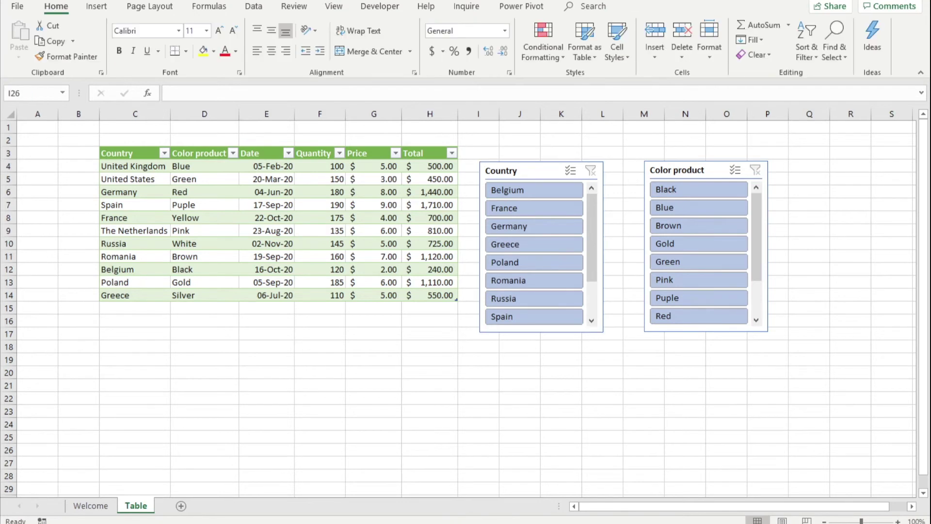
# Step: Delete both the Country slicer and the Color product slicer from the sheet
pyautogui.click(536, 172)
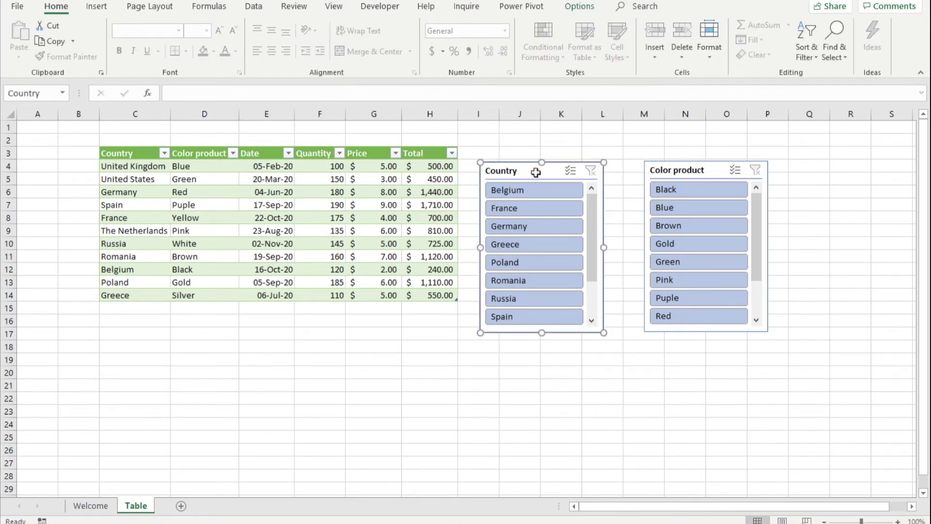
pyautogui.press('Delete')
pyautogui.click(711, 171)
pyautogui.press('Delete')
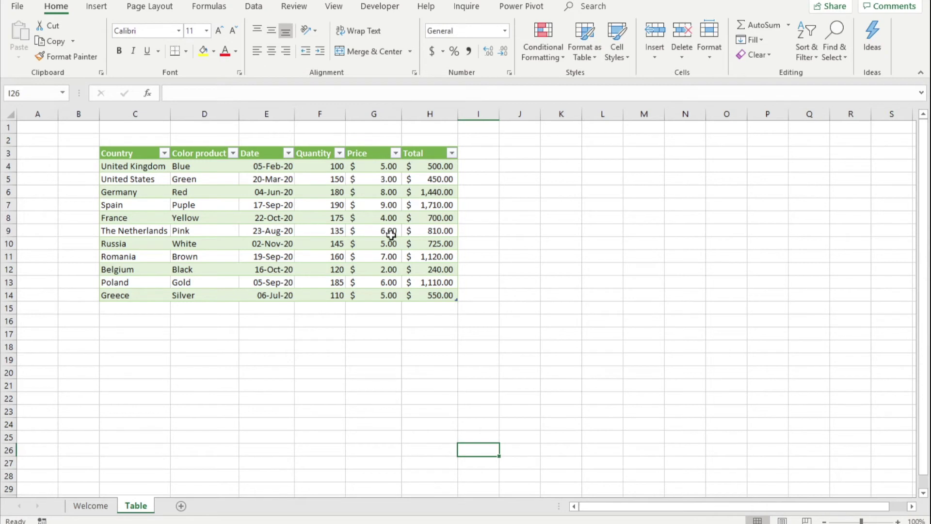
# Step: Add a total row beneath the last record of the country sales table
pyautogui.click(413, 179)
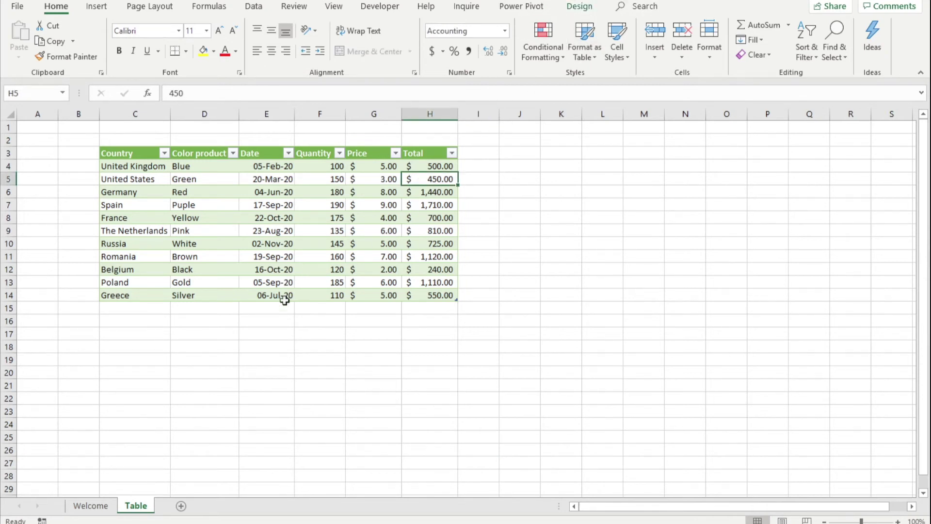
pyautogui.moveTo(126, 309); pyautogui.dragTo(448, 308)
pyautogui.click(384, 215)
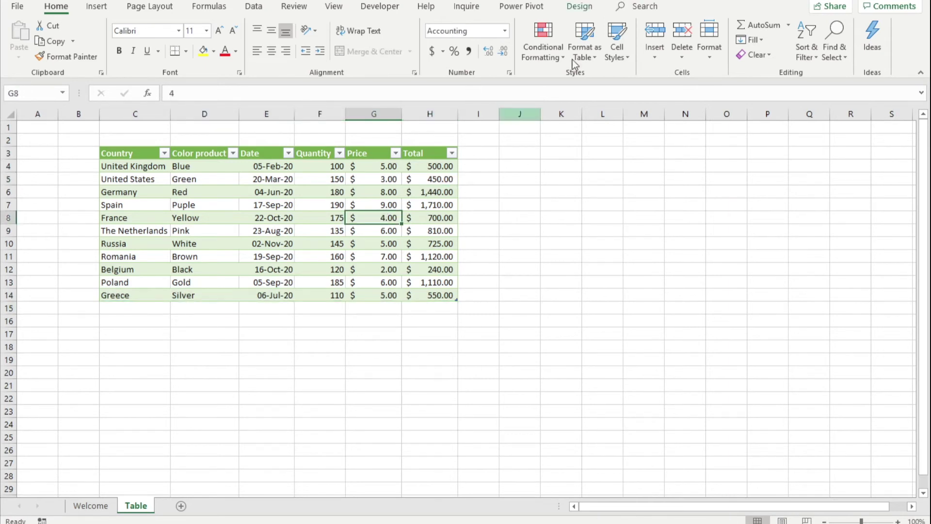
pyautogui.click(585, 8)
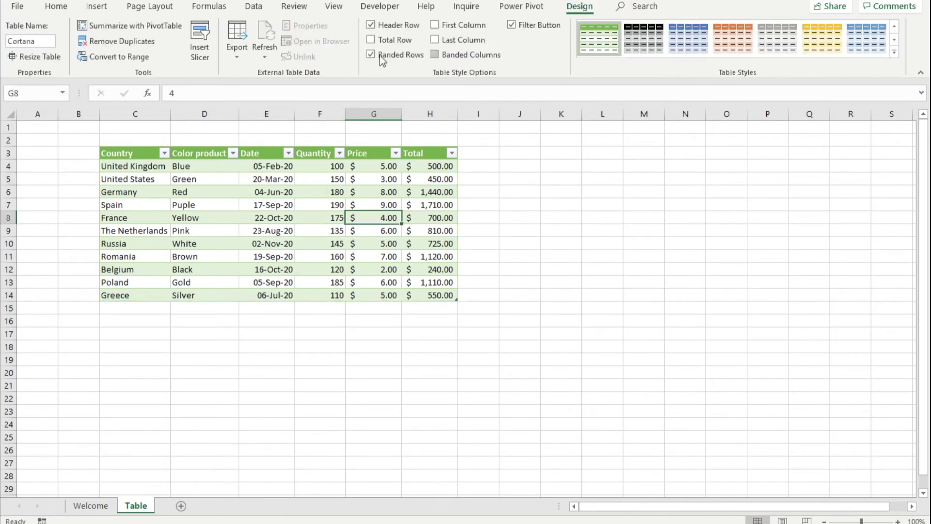
pyautogui.click(371, 40)
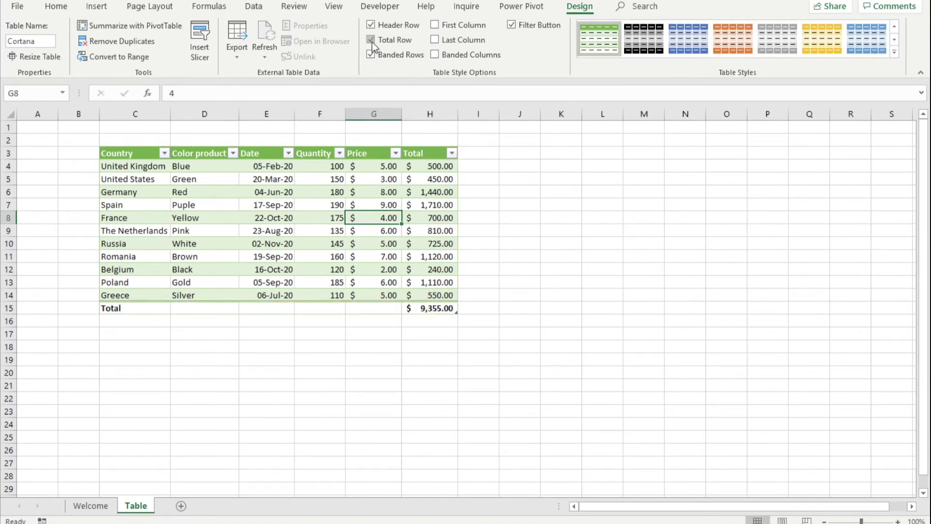
pyautogui.click(276, 308)
pyautogui.click(300, 308)
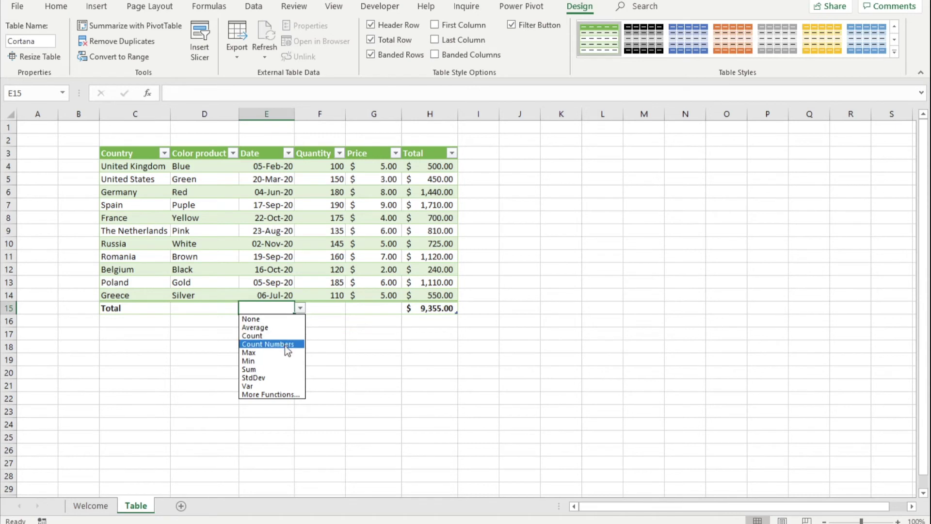
pyautogui.click(341, 338)
# Step: In the total row, summarize the Quantity column with Average and the Price column with Max
pyautogui.click(334, 309)
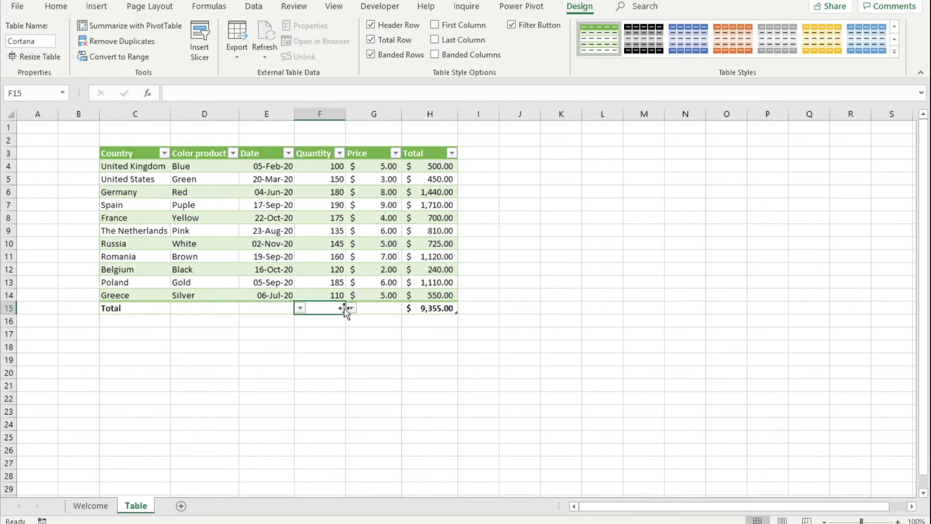
pyautogui.click(351, 309)
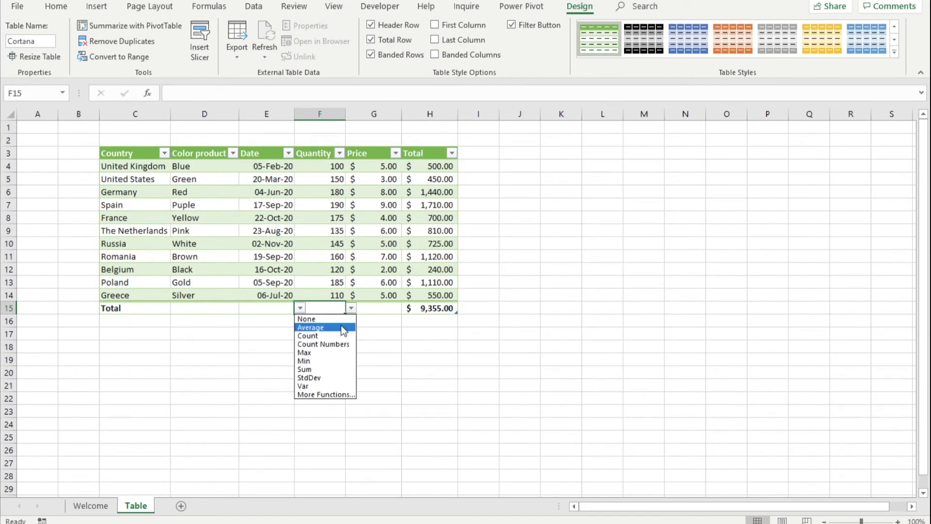
pyautogui.click(344, 328)
pyautogui.click(400, 308)
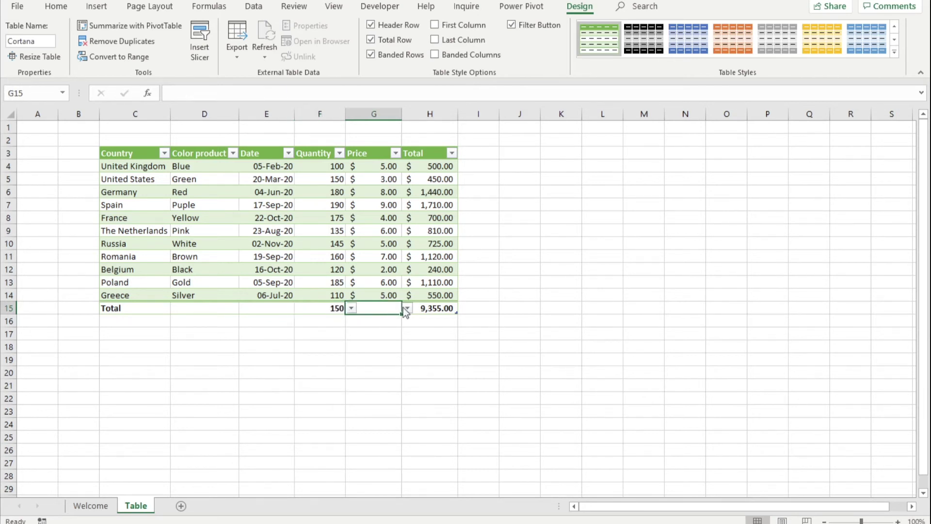
pyautogui.click(407, 309)
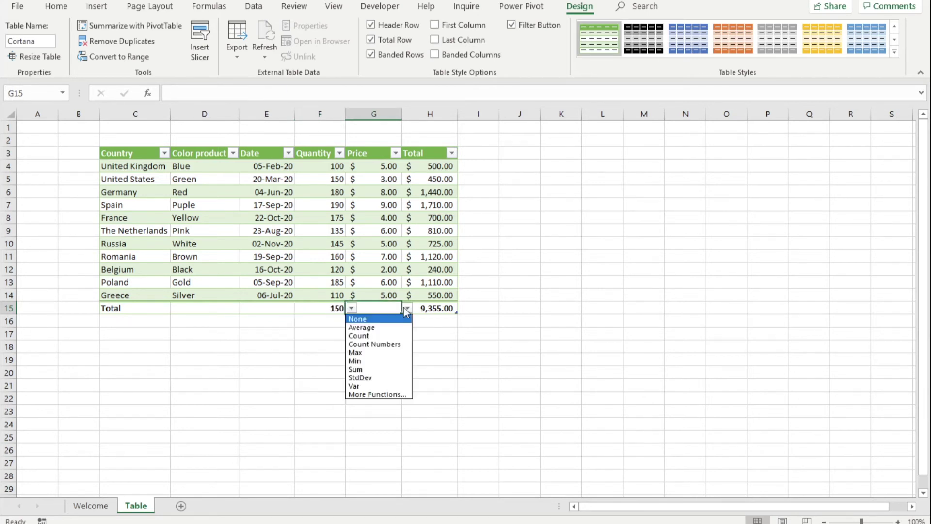
pyautogui.click(389, 353)
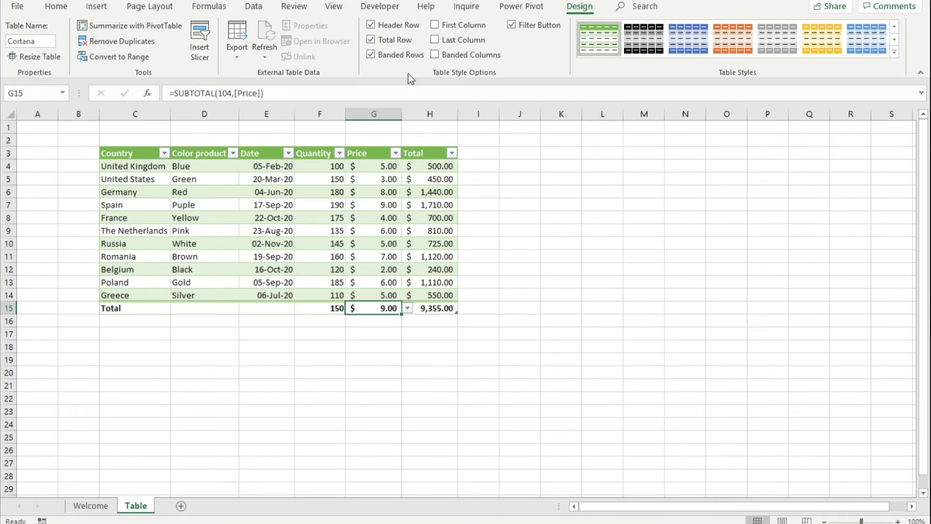
# Step: Remove the total row from the country sales table
pyautogui.click(395, 42)
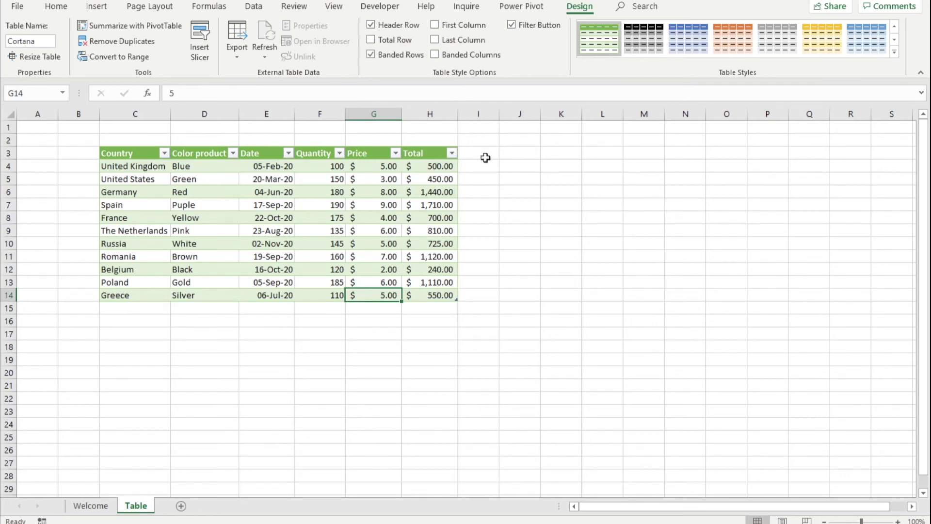
# Step: Add a Size column header in I3 directly beside the table and enter Size 2 in K3, apart from the table
pyautogui.click(482, 156)
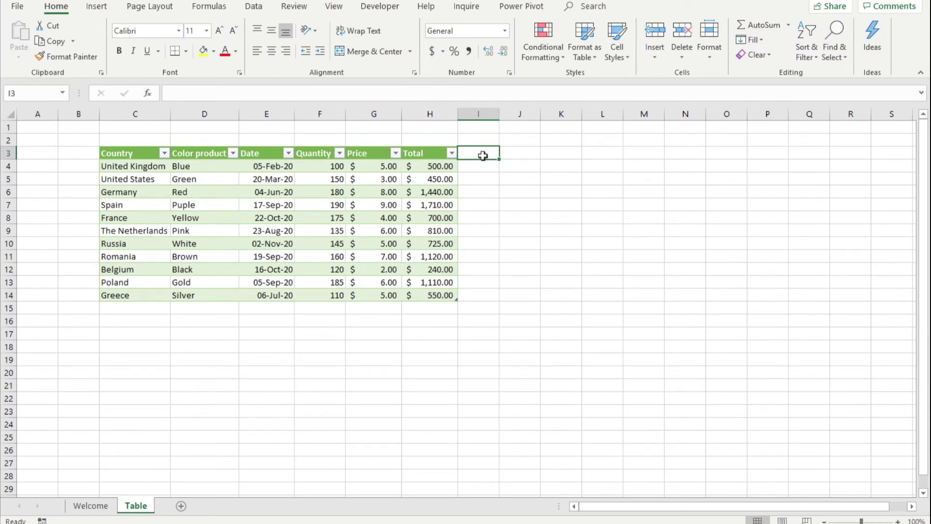
pyautogui.write('Size')
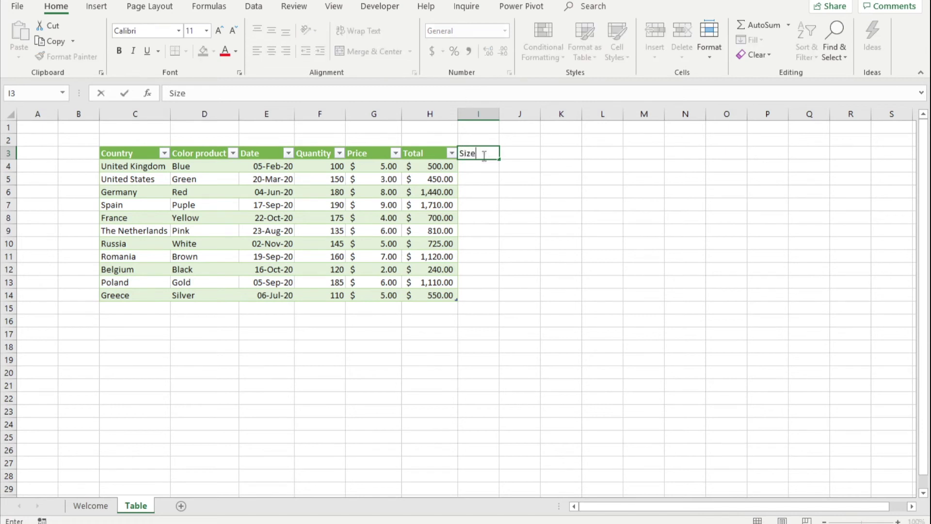
pyautogui.press('Return')
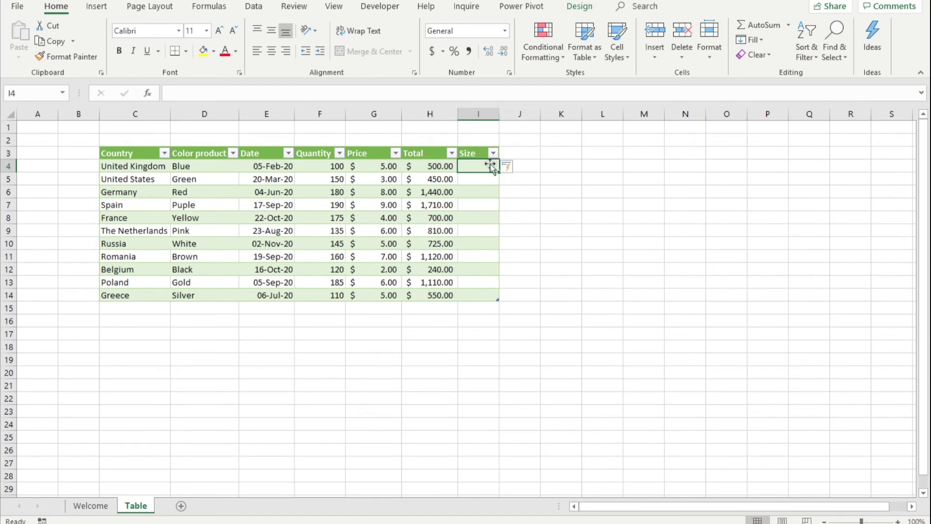
pyautogui.click(570, 153)
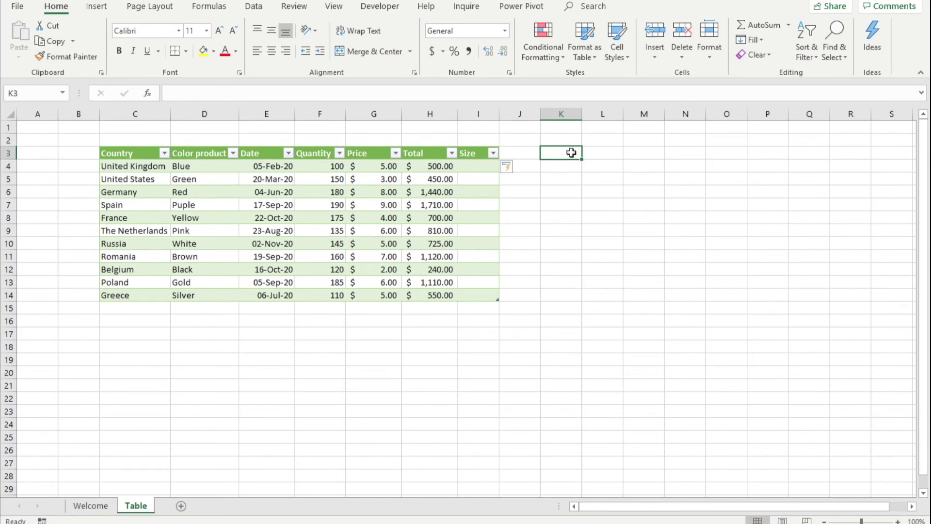
pyautogui.write('Size 2')
pyautogui.press('Return')
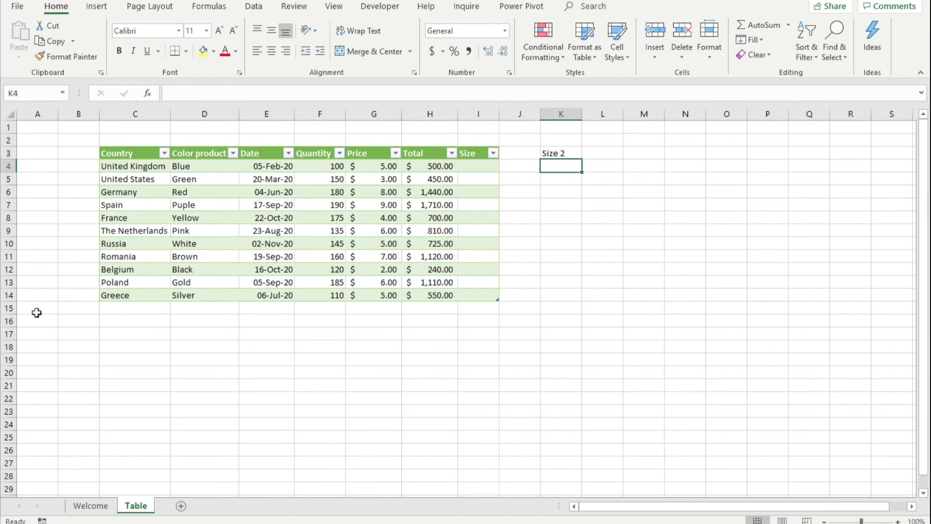
# Step: Enter Italy in C15 directly beneath the table's last record and again in C17, leaving a blank row between
pyautogui.click(150, 308)
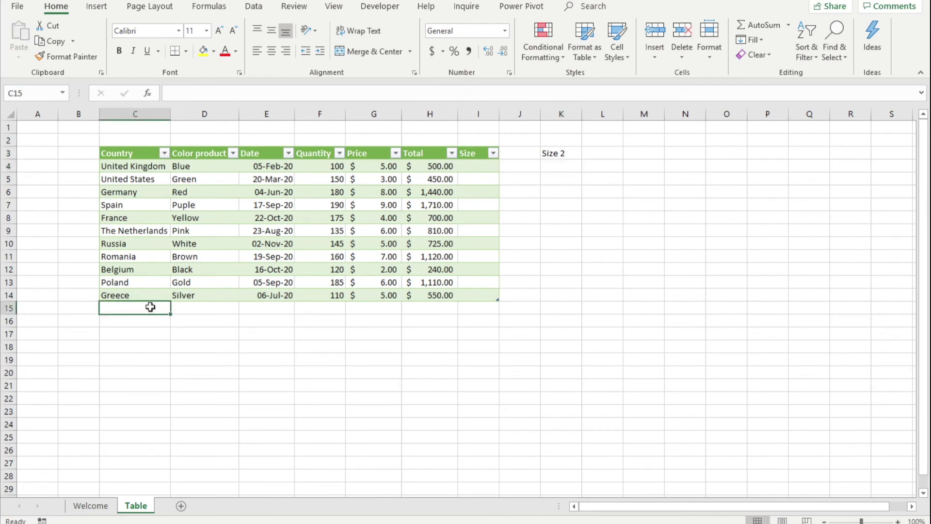
pyautogui.write('Italy')
pyautogui.press('Return')
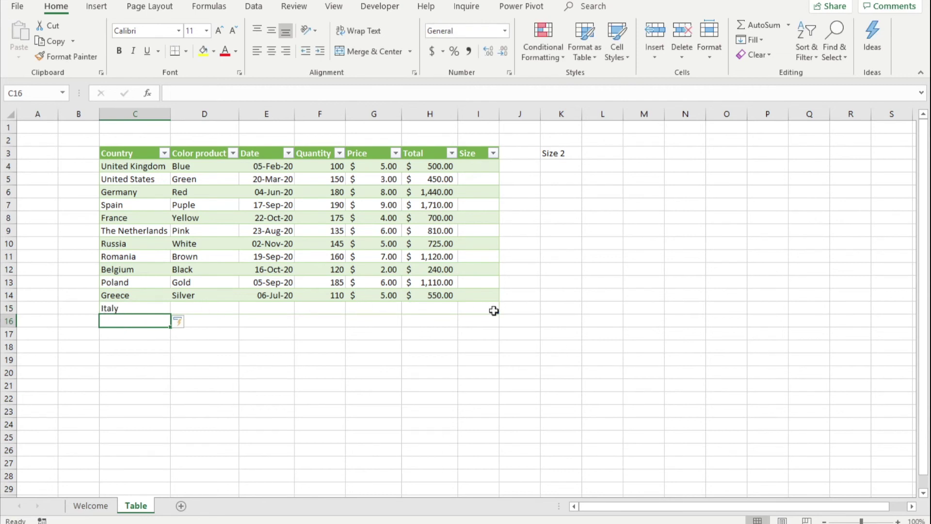
pyautogui.click(155, 333)
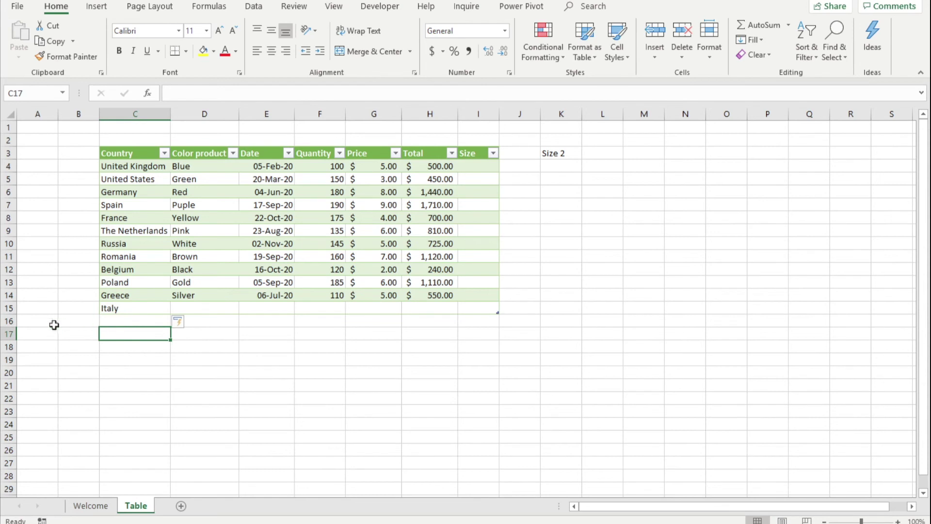
pyautogui.write('Italy')
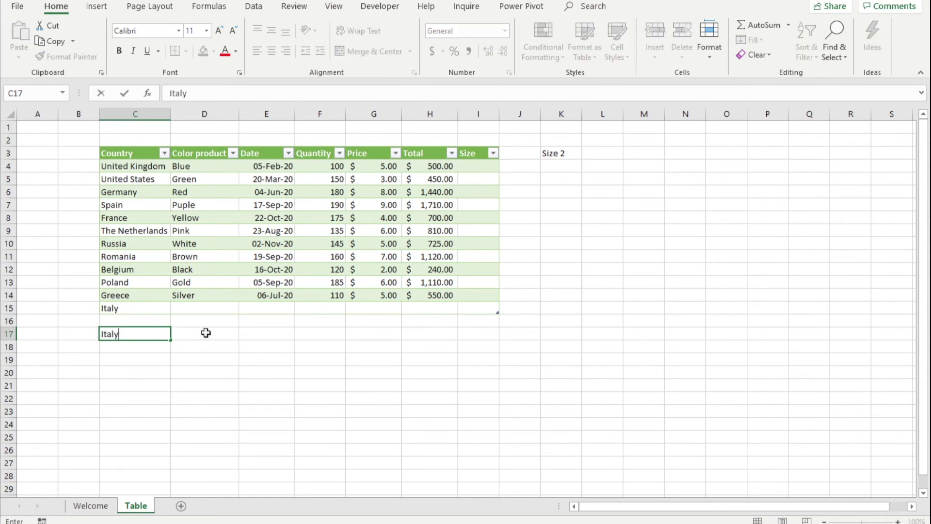
pyautogui.press('Return')
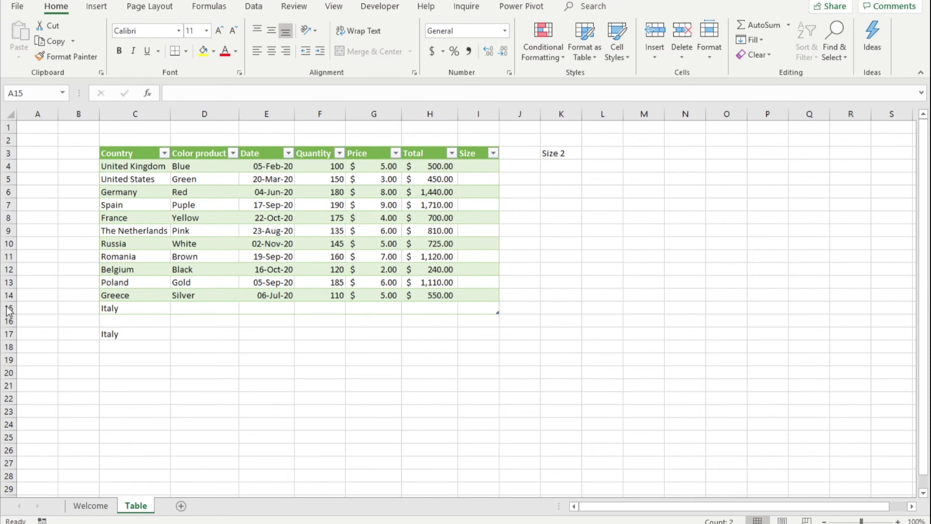
# Step: Delete sheet rows 15 to 17 with the Italy entries and columns I to K with the Size headers
pyautogui.moveTo(9, 310); pyautogui.dragTo(12, 331)
pyautogui.rightClick(12, 331)
pyautogui.click(30, 433)
pyautogui.click(473, 320)
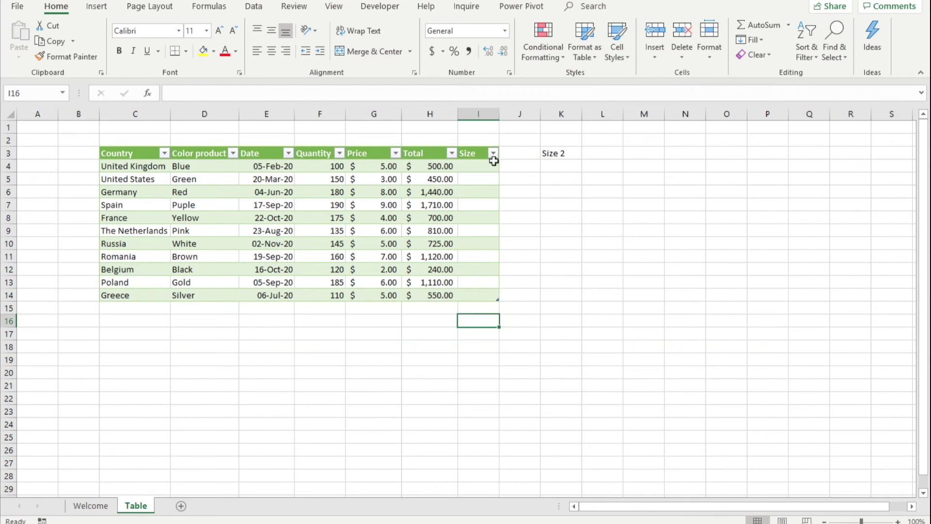
pyautogui.moveTo(482, 111); pyautogui.dragTo(558, 113)
pyautogui.rightClick(557, 112)
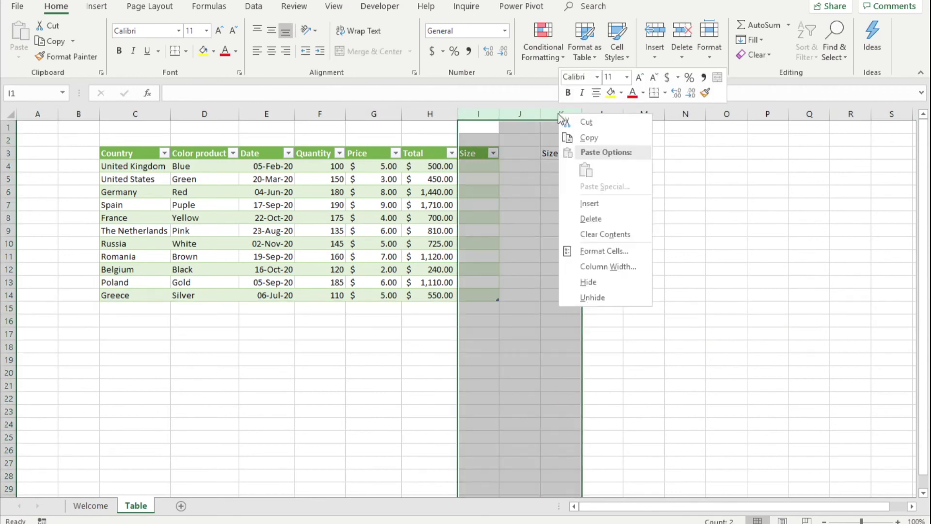
pyautogui.click(579, 216)
# Step: Label a small summary area beside the table with Total in K4 and Quantity in L3
pyautogui.click(575, 163)
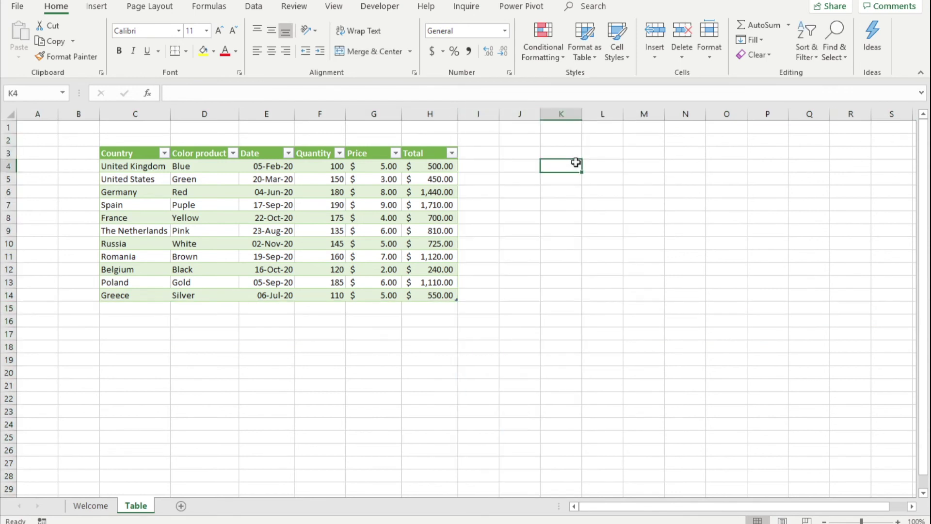
pyautogui.write('Total')
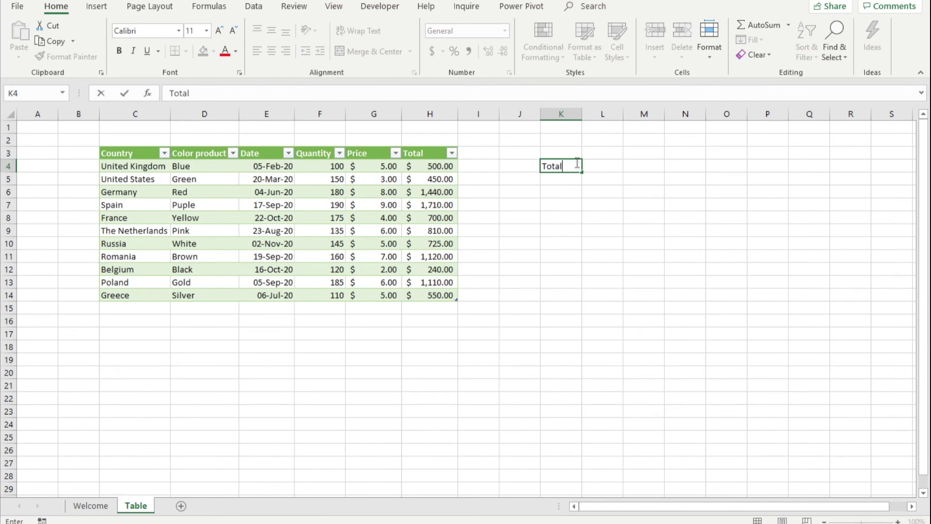
pyautogui.press('Up')
pyautogui.press('Right')
pyautogui.write('Qu')
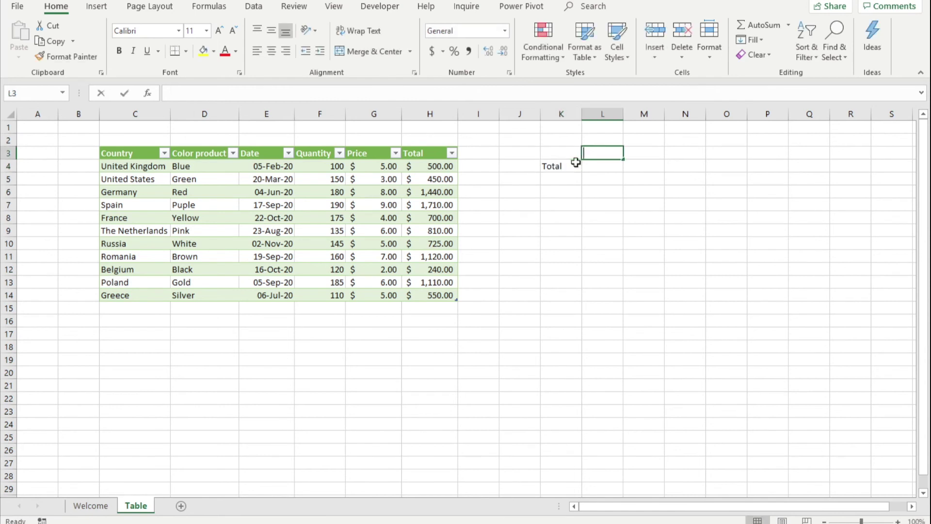
pyautogui.write('antity')
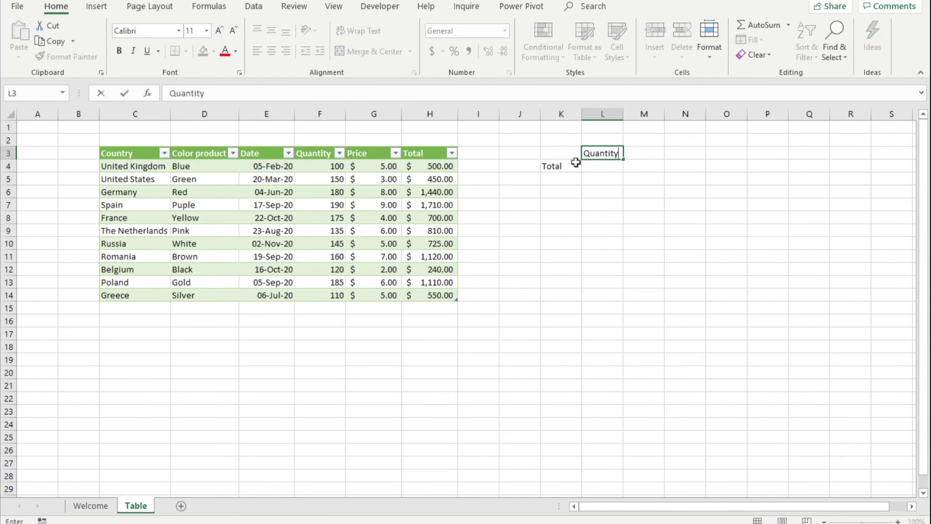
pyautogui.press('Return')
# Step: In L4, sum the table's whole Quantity column, header included, with the formula =SUM(Cortana[[#All],[Quantity ]])
pyautogui.write('=sum(')
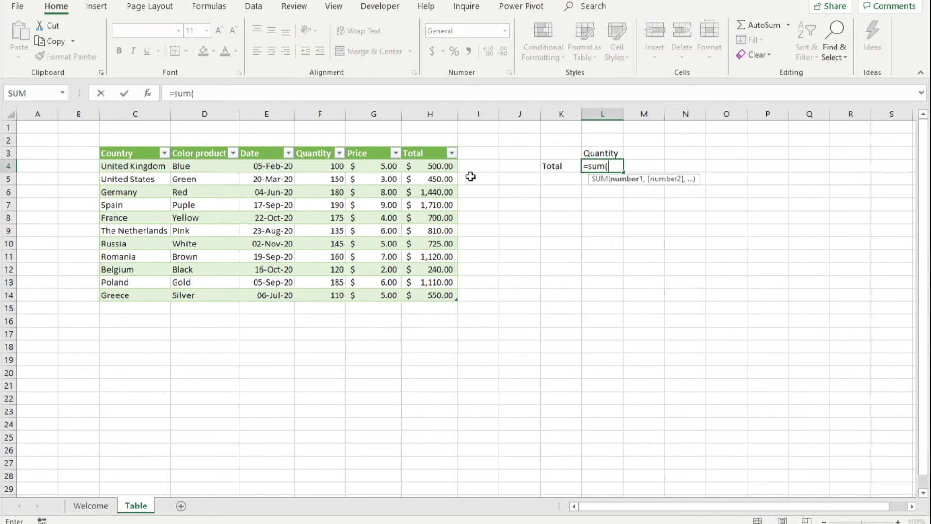
pyautogui.moveTo(319, 155); pyautogui.dragTo(332, 294)
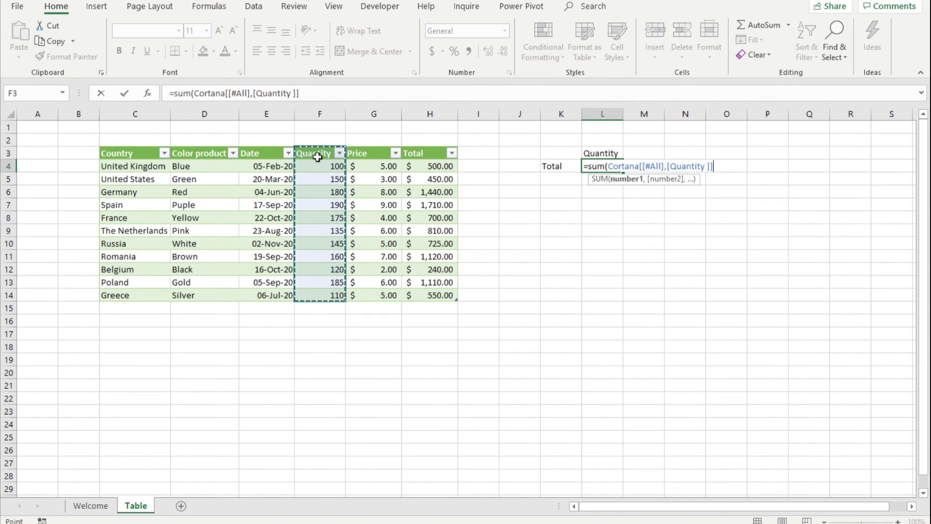
pyautogui.write(')')
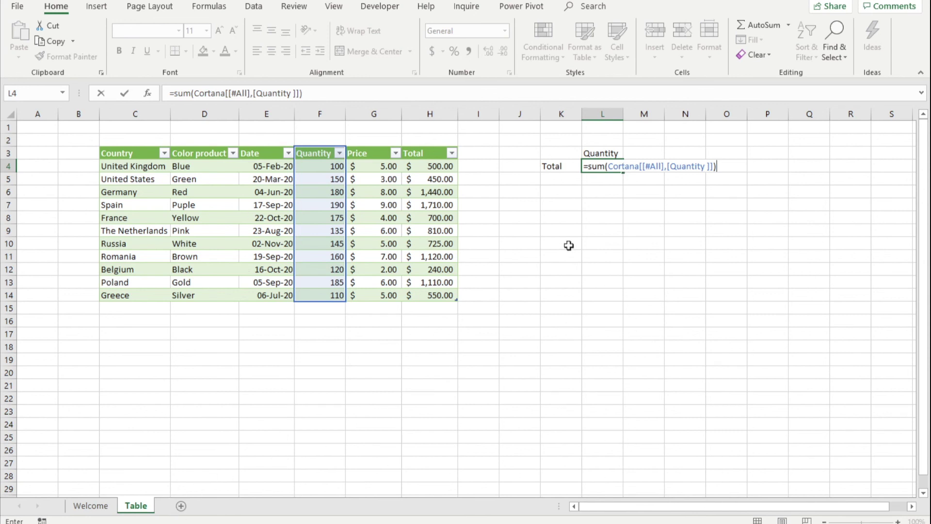
pyautogui.press('Return')
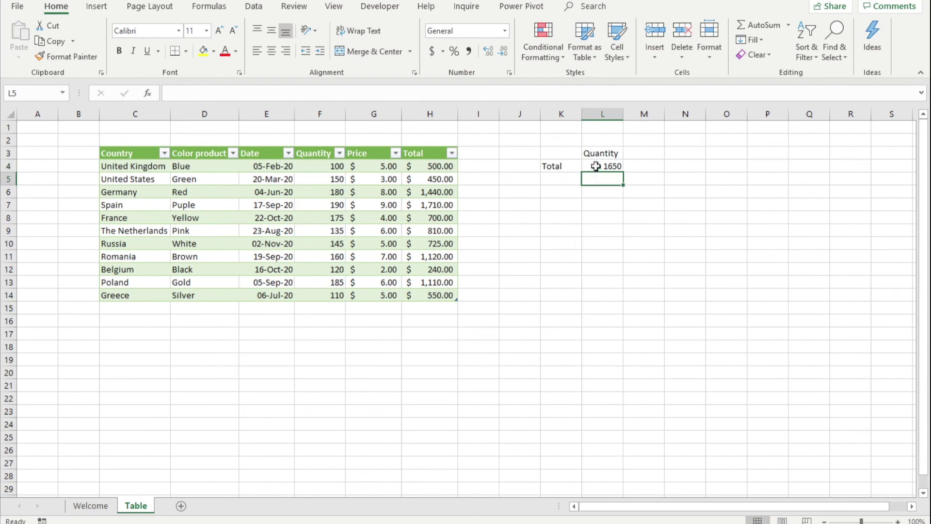
# Step: Add an Italy record with a quantity of 50 beneath Greece and check the sum formula in L4
pyautogui.click(136, 309)
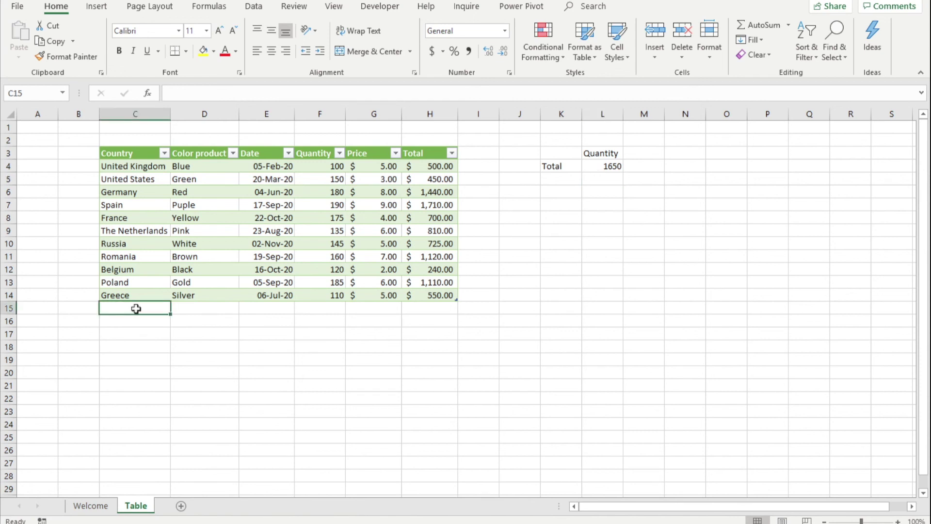
pyautogui.write('Ita')
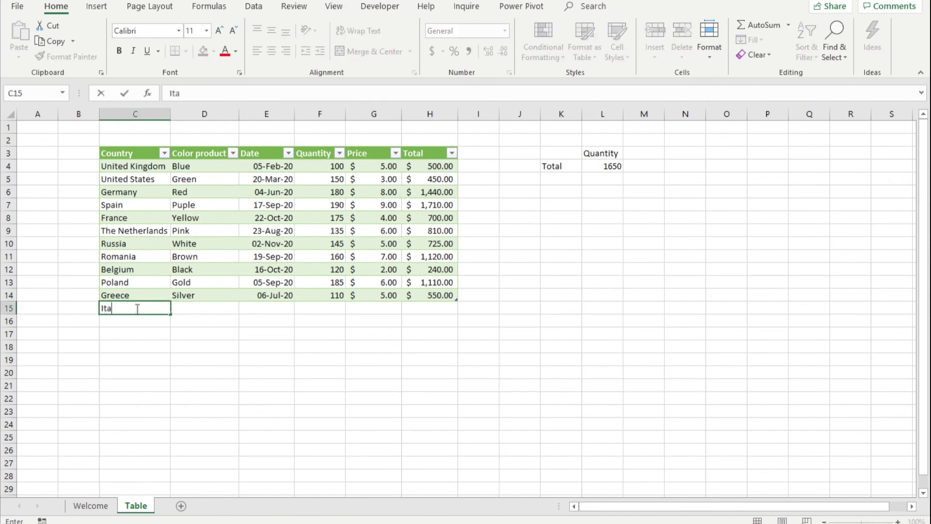
pyautogui.write('ly')
pyautogui.press('Tab')
pyautogui.press('Tab')
pyautogui.press('Tab')
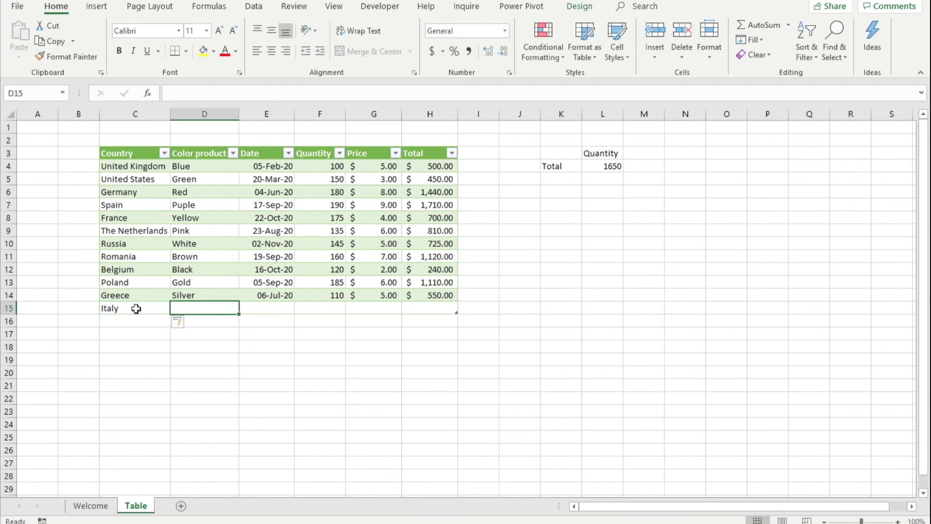
pyautogui.write('50')
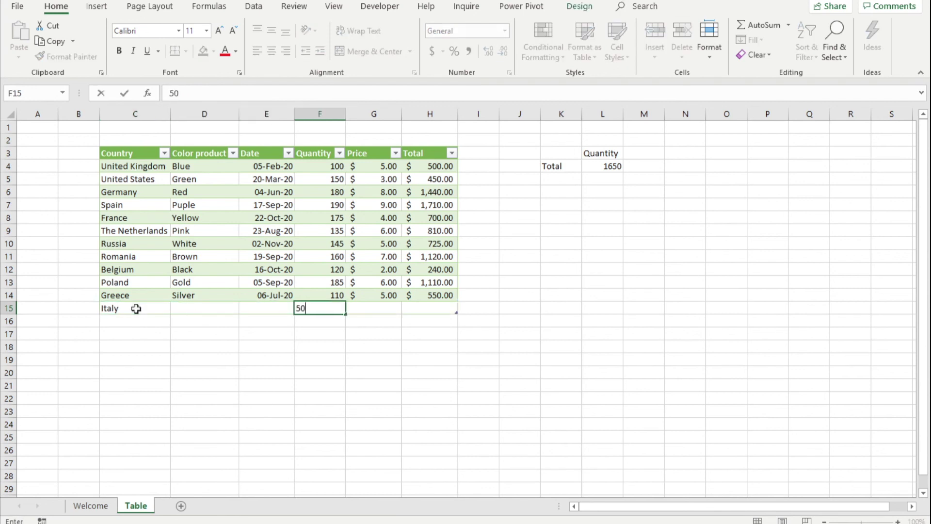
pyautogui.press('Tab')
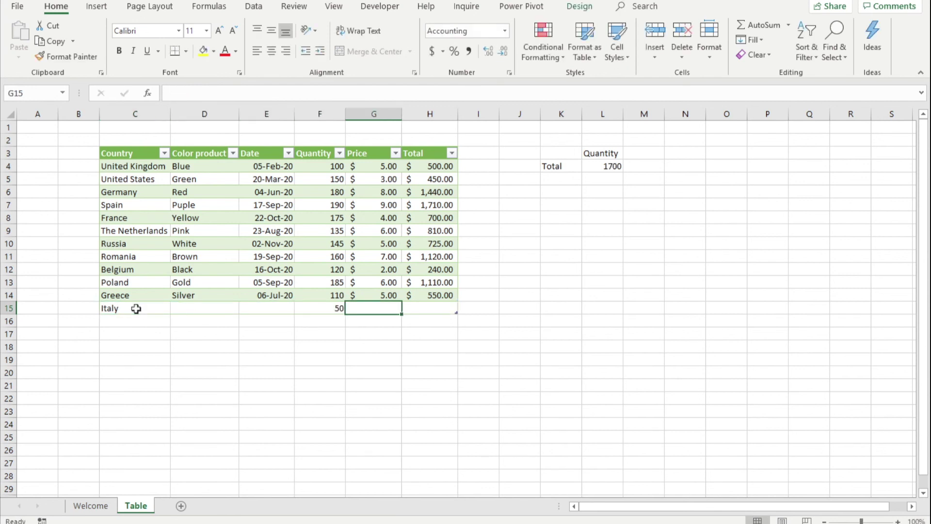
pyautogui.click(614, 166)
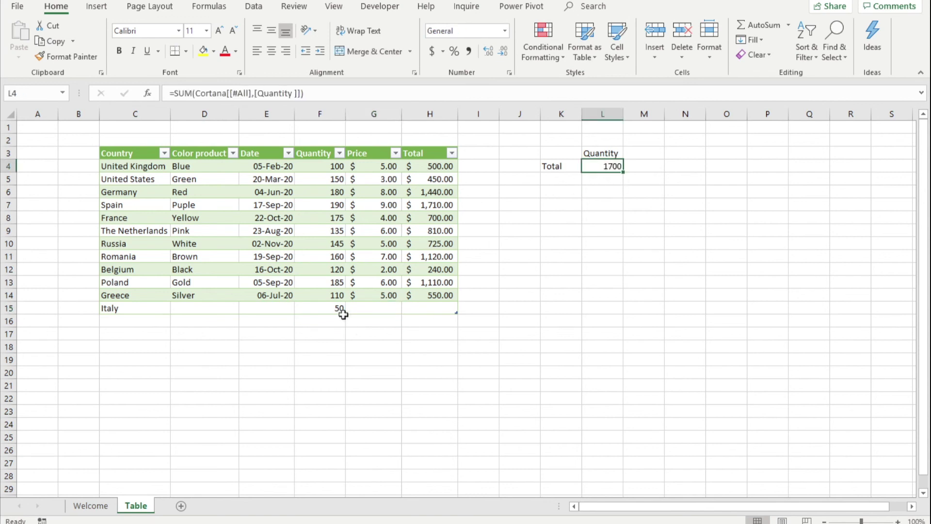